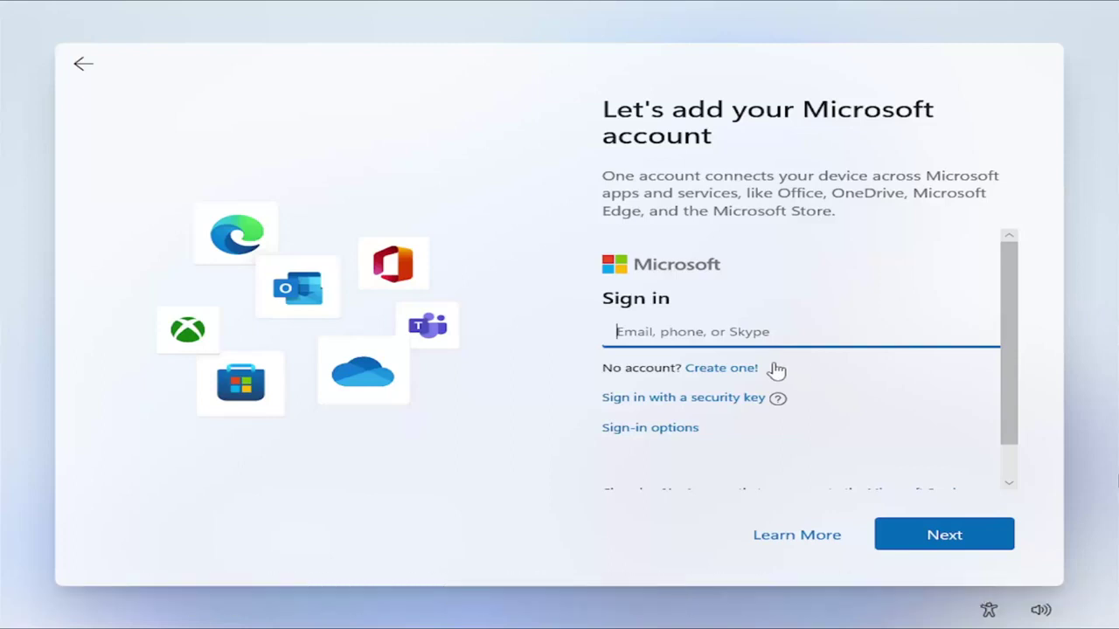
Check the other ways to sign in on the Microsoft account page, then return to the sign-in page
scroll(642, 393, down, 1)
click(647, 390)
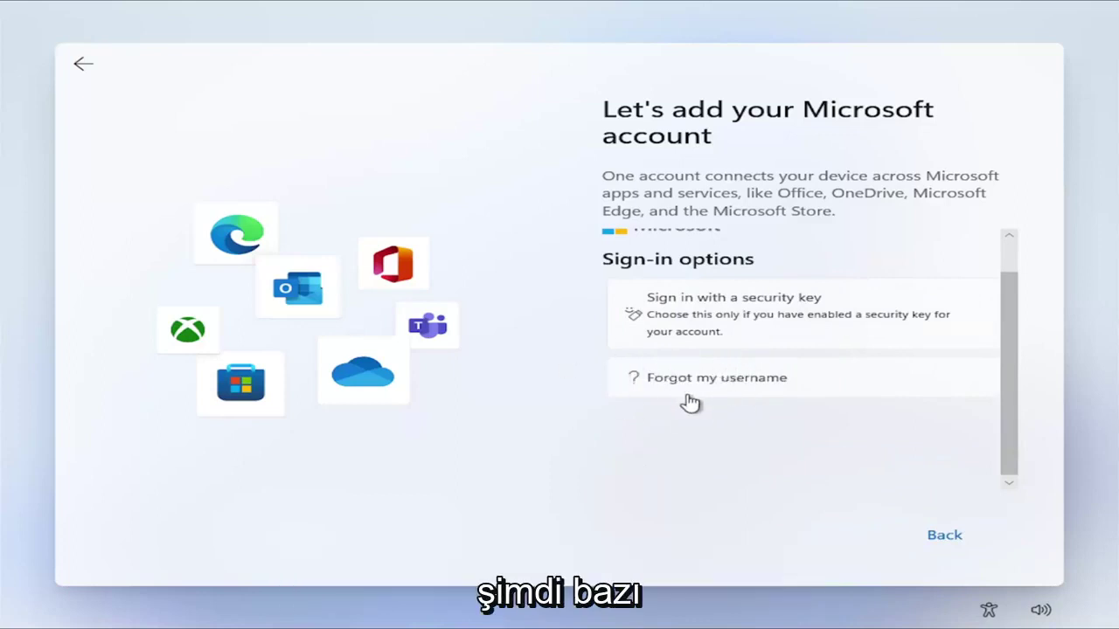
scroll(687, 401, up, 1)
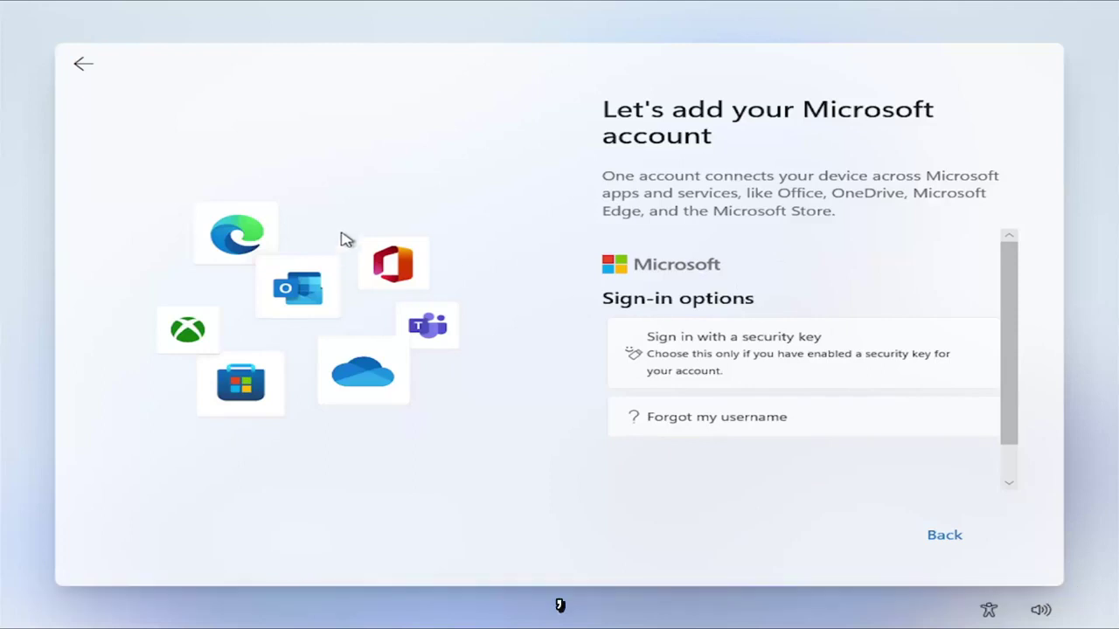
click(83, 65)
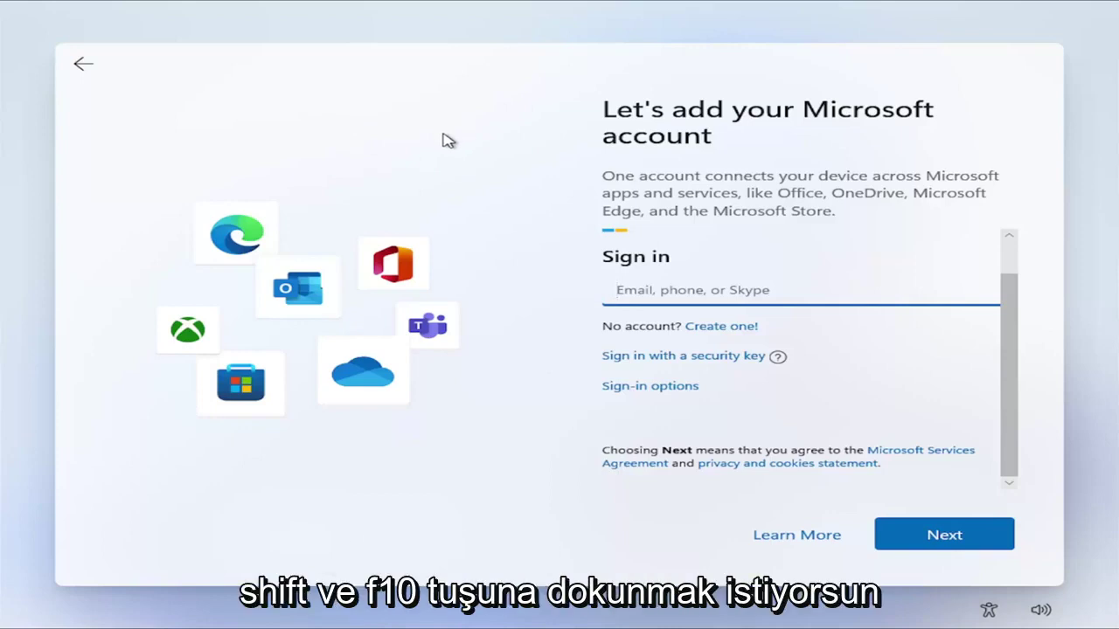
Open an administrator Command Prompt over setup and enter oobe\bypassnro
key(shift+F10)
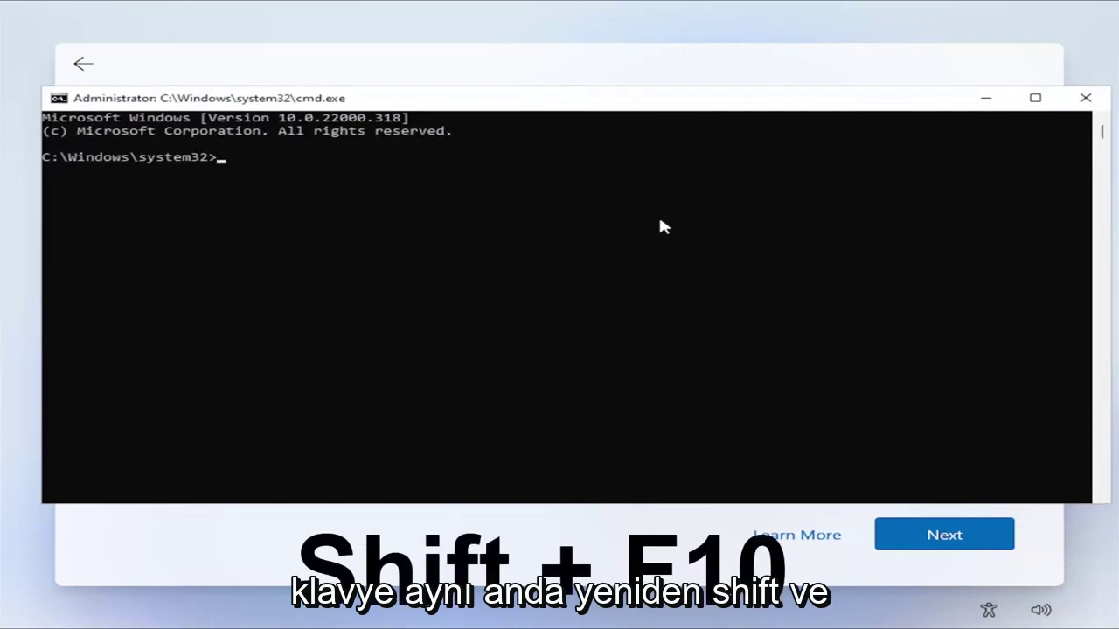
text(oobe)
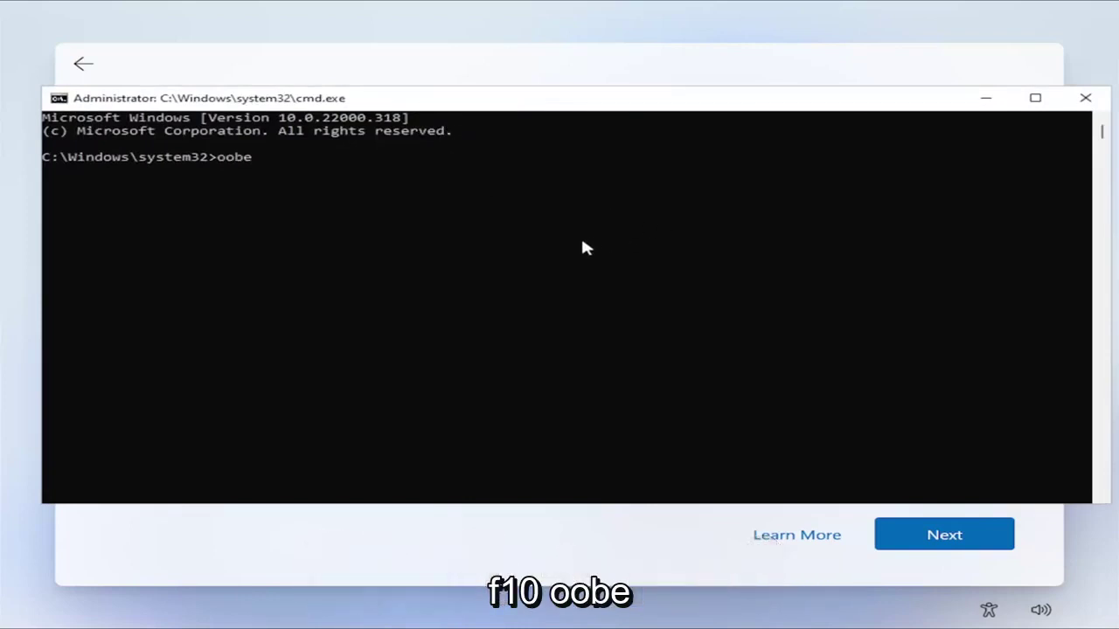
text(\bypa)
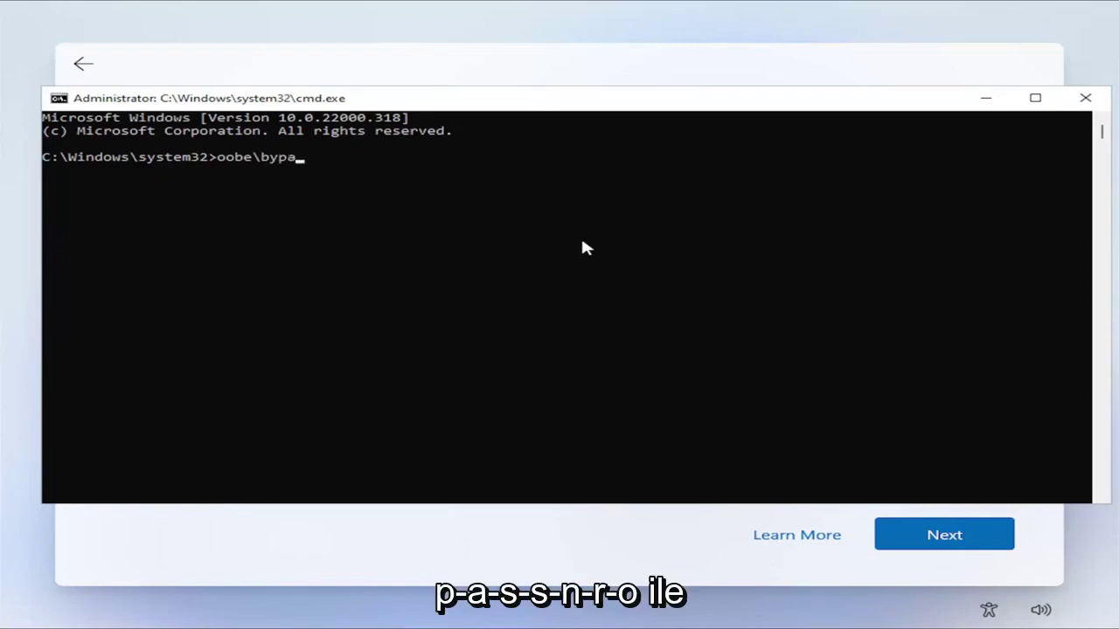
text(ssnro)
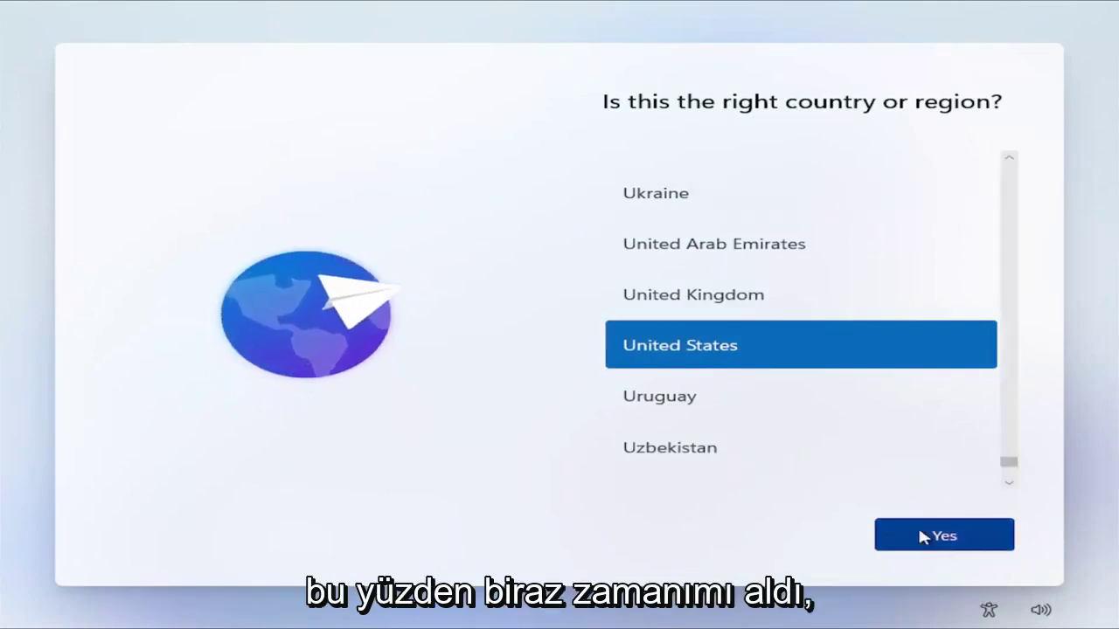
Confirm United States as the region and US as the keyboard, skipping a second layout
click(972, 537)
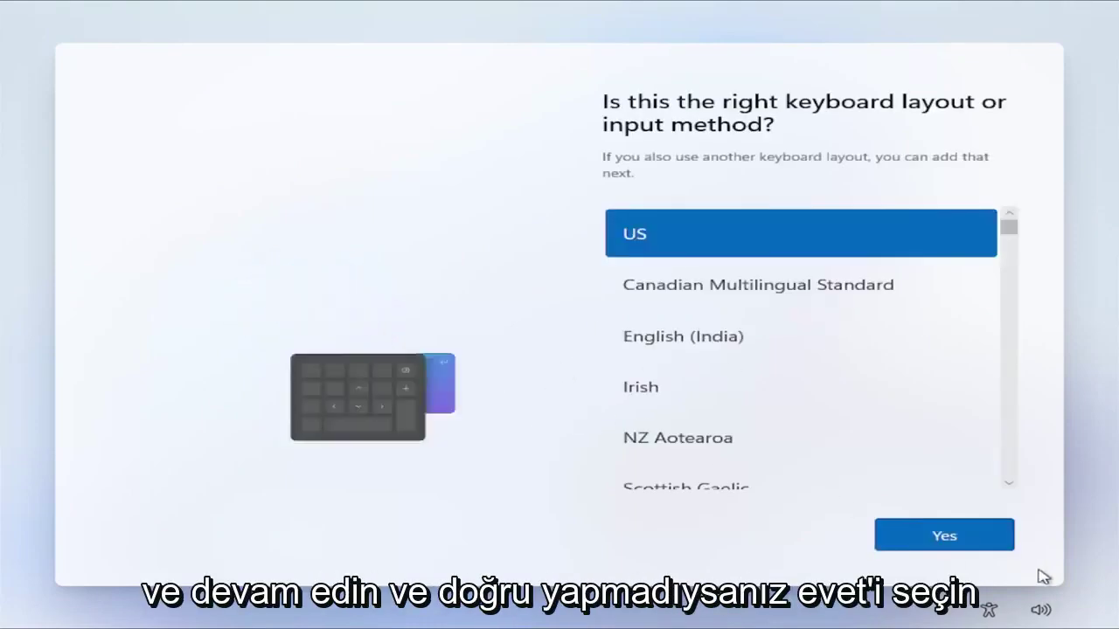
click(934, 535)
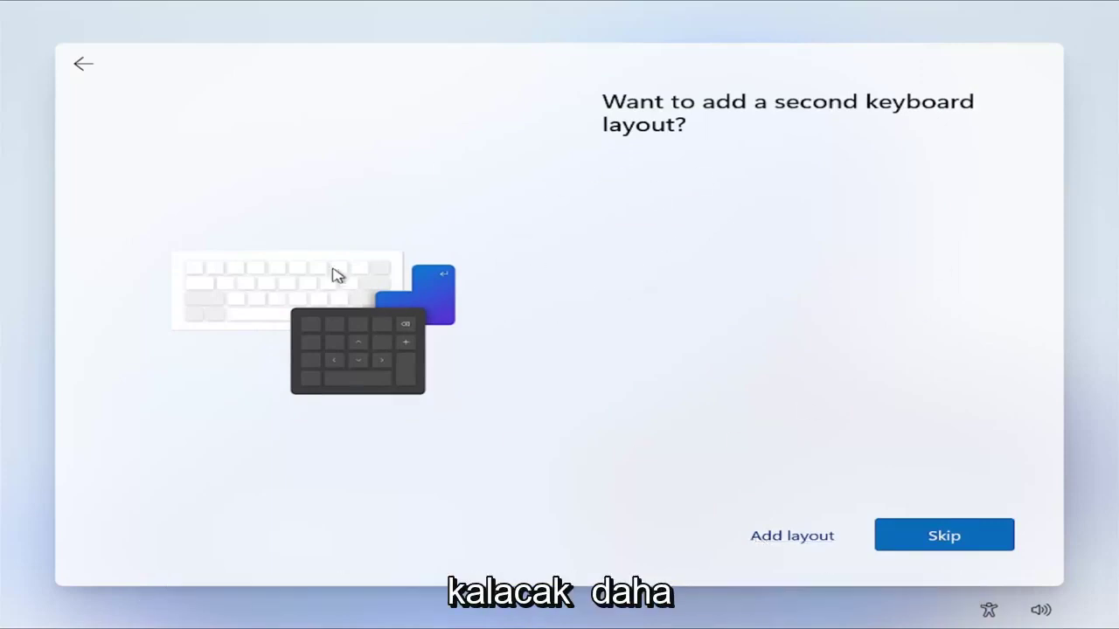
click(817, 540)
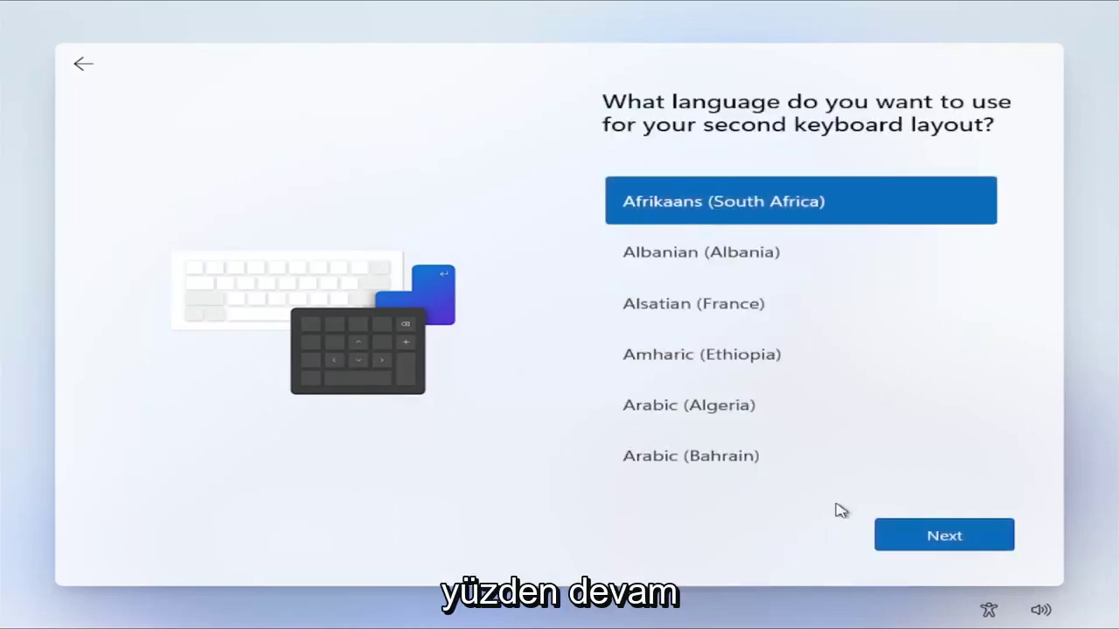
click(83, 63)
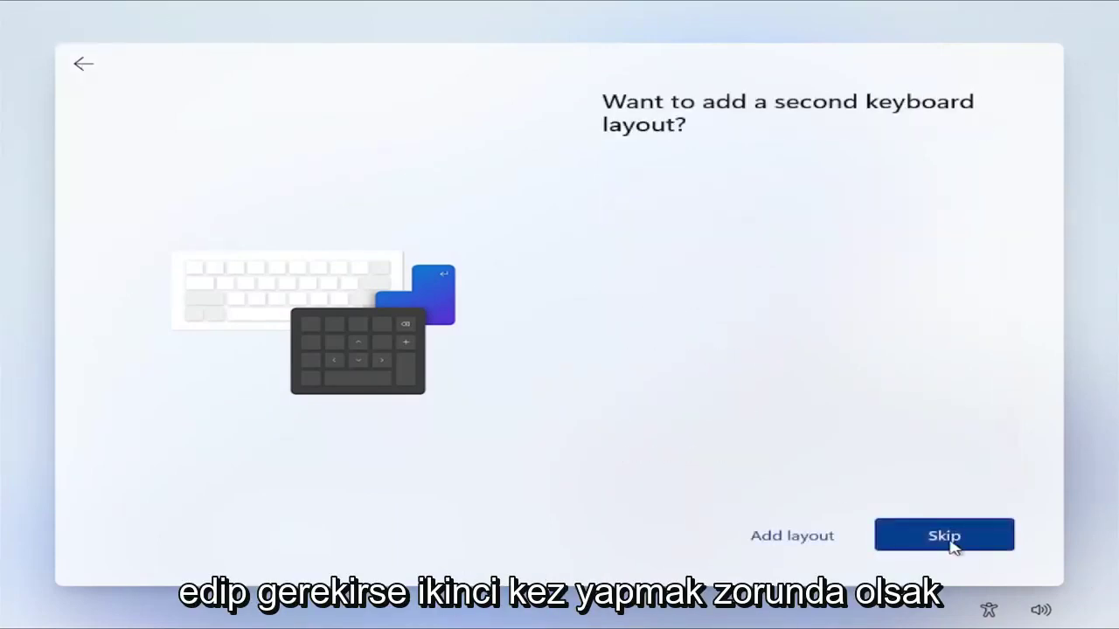
click(947, 539)
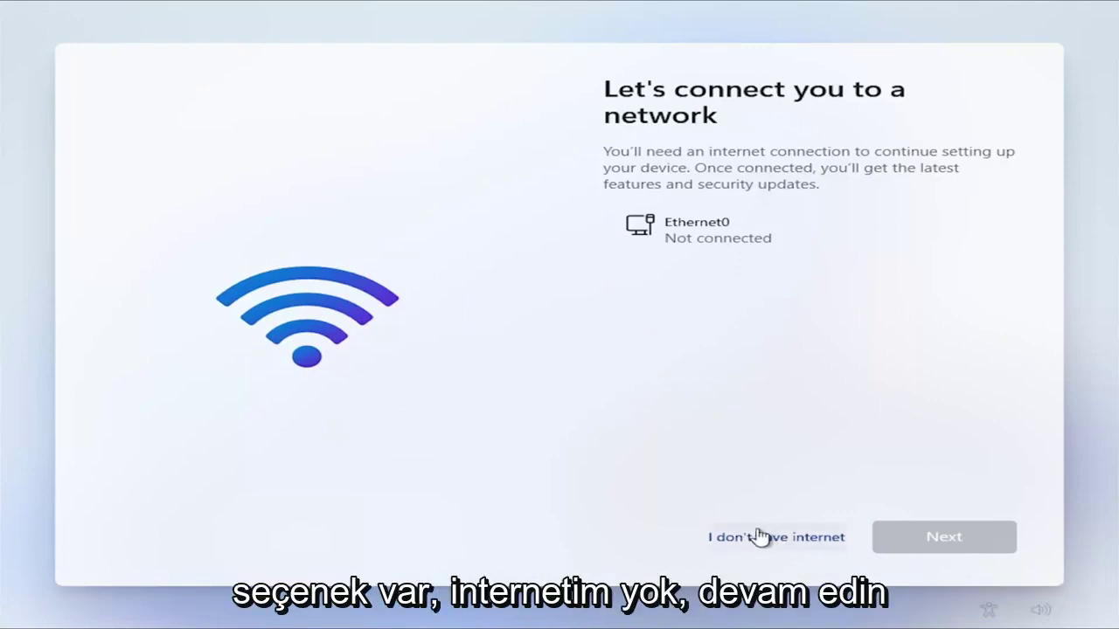
Choose 'I don't have internet' and try continuing with limited setup
click(795, 539)
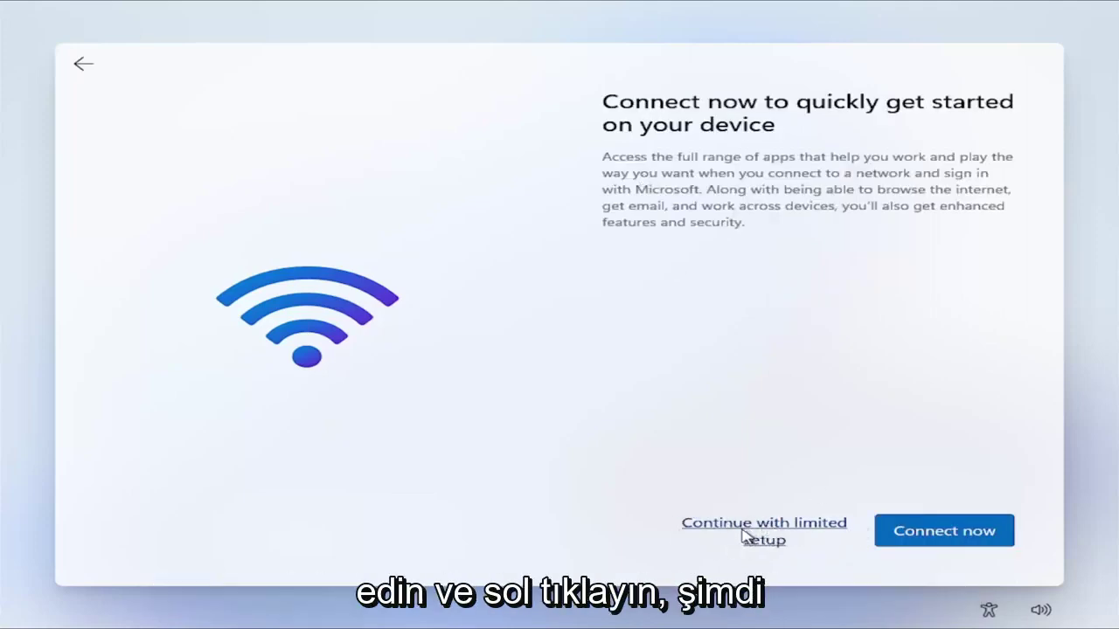
click(744, 536)
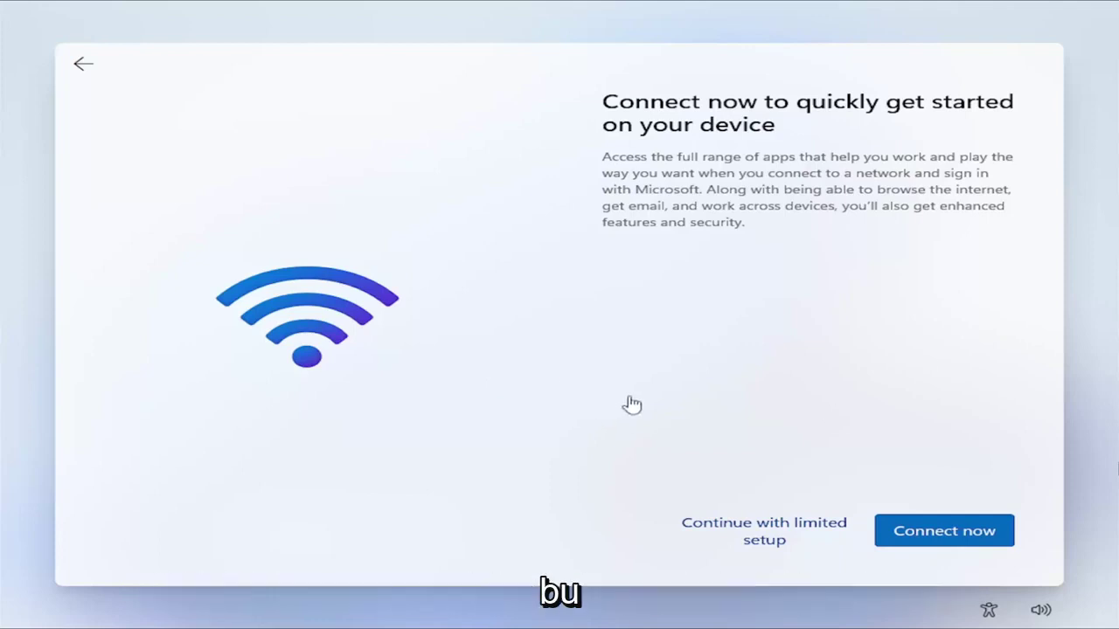
Open an administrator Command Prompt over setup and run taskmgr
key(shift+F10)
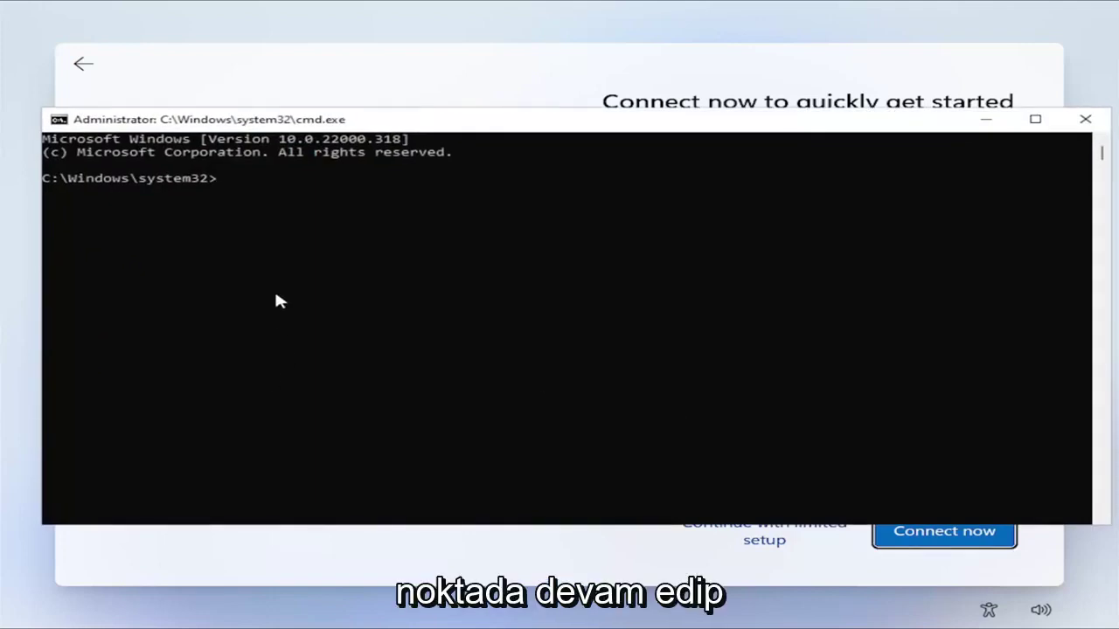
text(taskmgr)
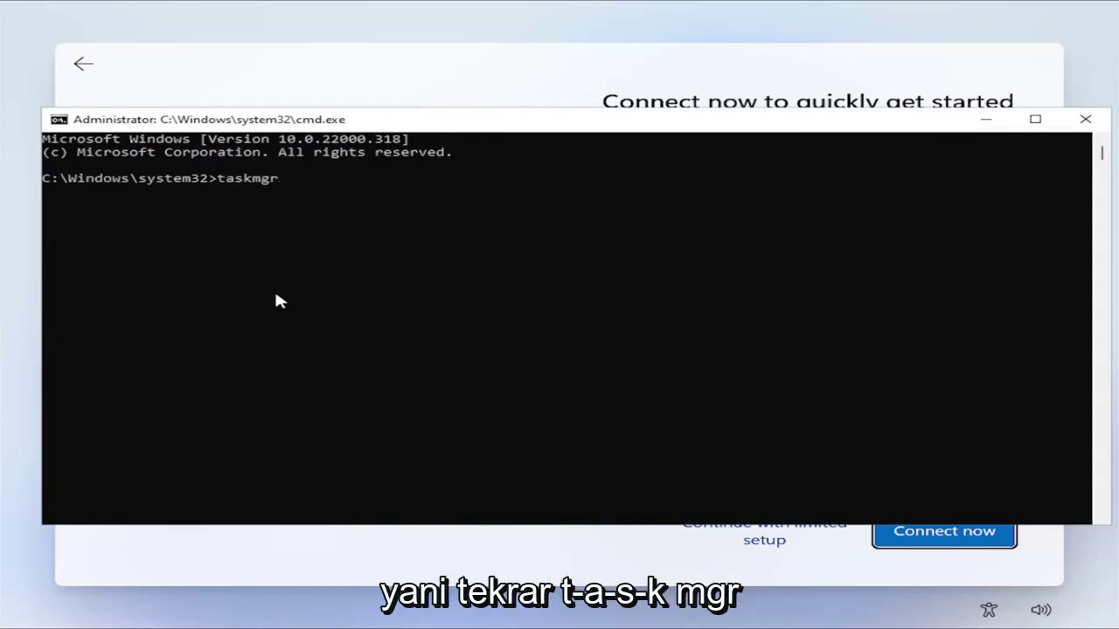
key(Return)
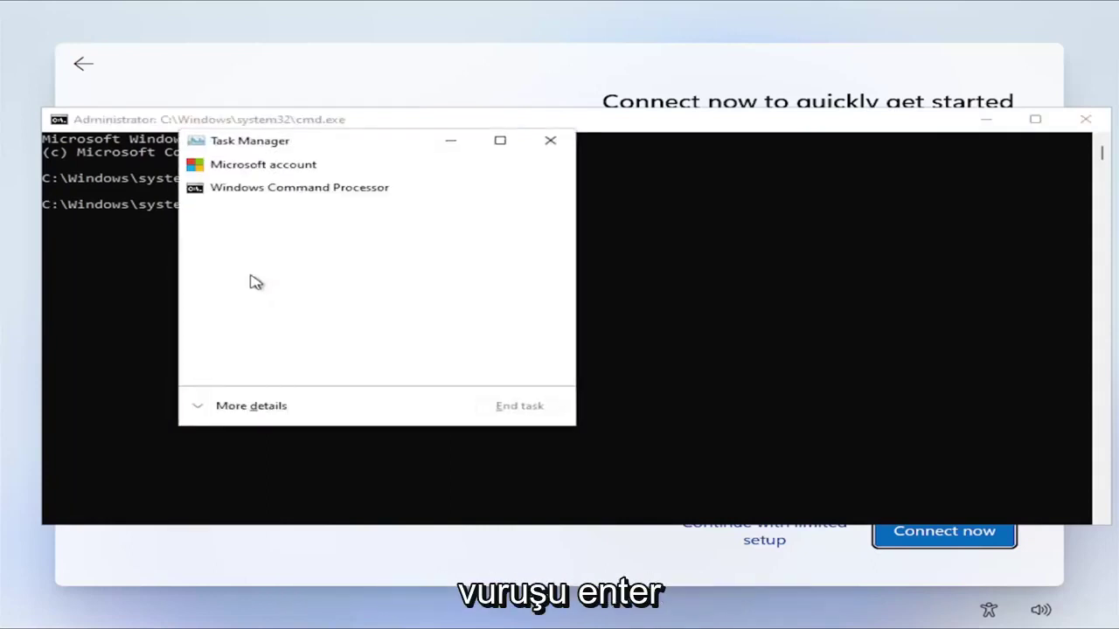
Expand Task Manager to More details and scroll through the full process list
click(248, 407)
drag(341, 140, 433, 101)
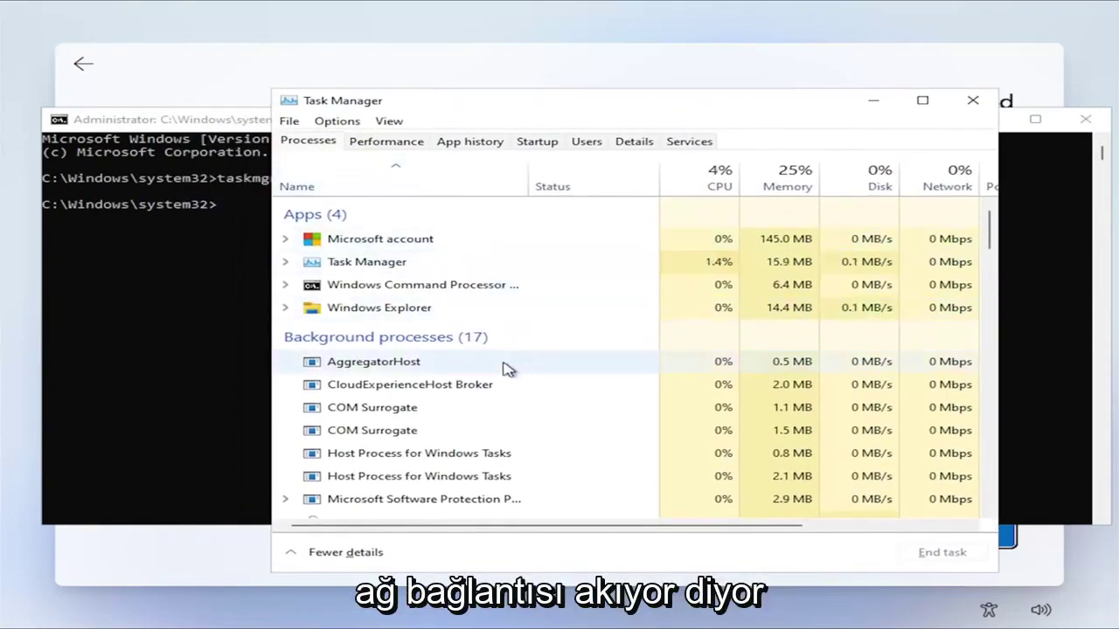
scroll(437, 394, down, 2)
scroll(439, 449, down, 1)
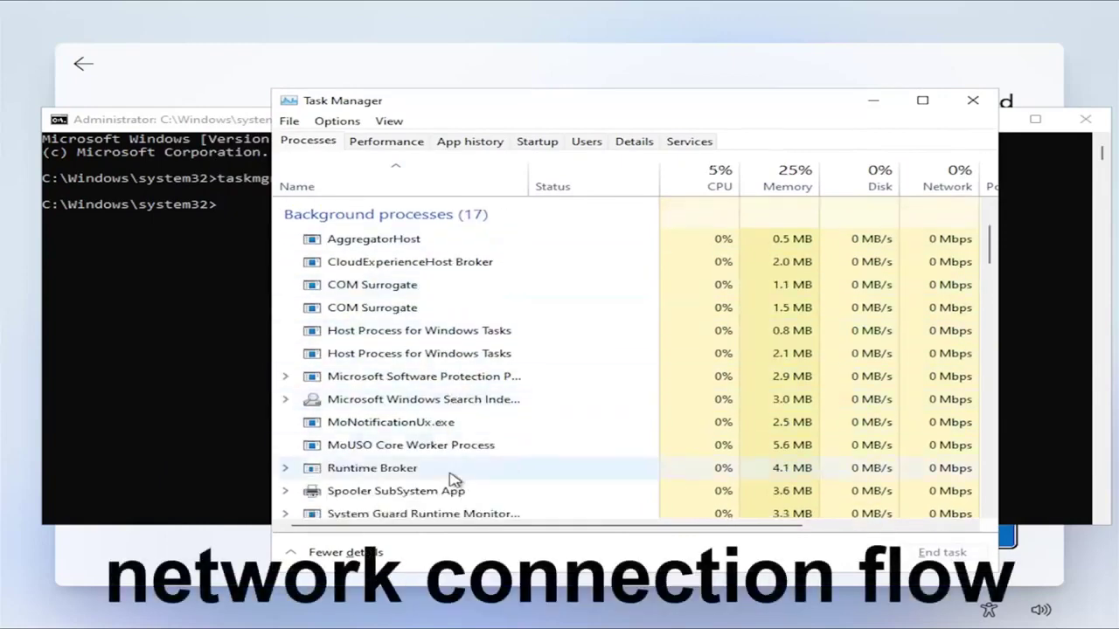
scroll(452, 479, down, 1)
scroll(437, 399, down, 2)
scroll(429, 464, down, 1)
scroll(444, 429, down, 2)
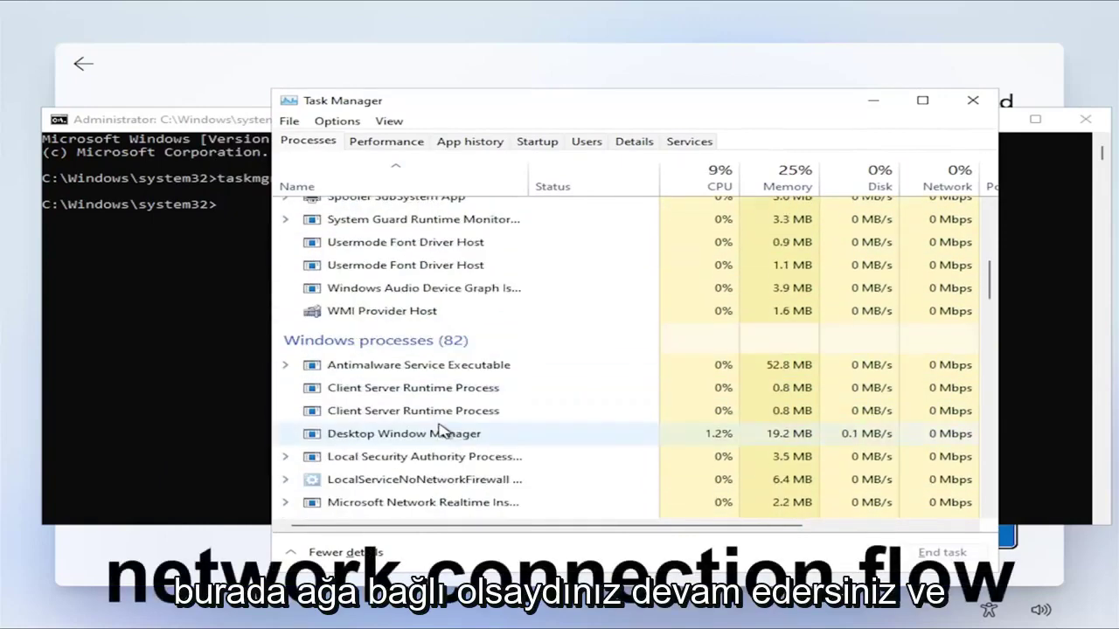
scroll(440, 431, down, 1)
scroll(439, 429, down, 2)
scroll(440, 434, down, 2)
scroll(437, 440, down, 2)
scroll(434, 442, down, 4)
scroll(436, 441, down, 3)
scroll(435, 440, down, 3)
scroll(437, 439, down, 3)
scroll(437, 440, down, 3)
scroll(429, 437, down, 2)
scroll(426, 436, down, 1)
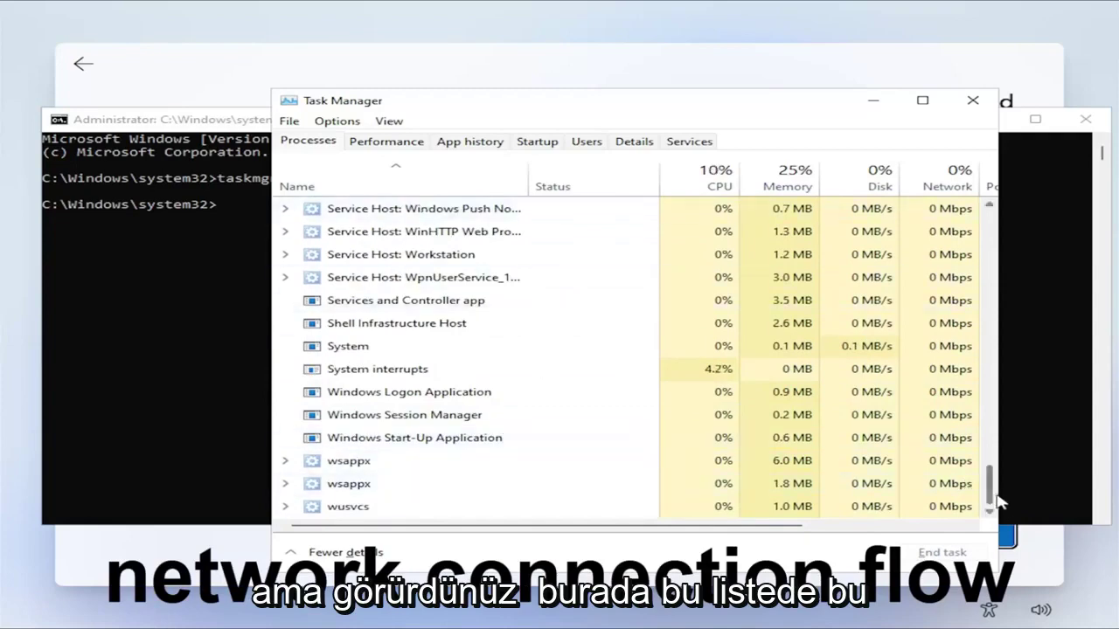
drag(995, 492, 934, 251)
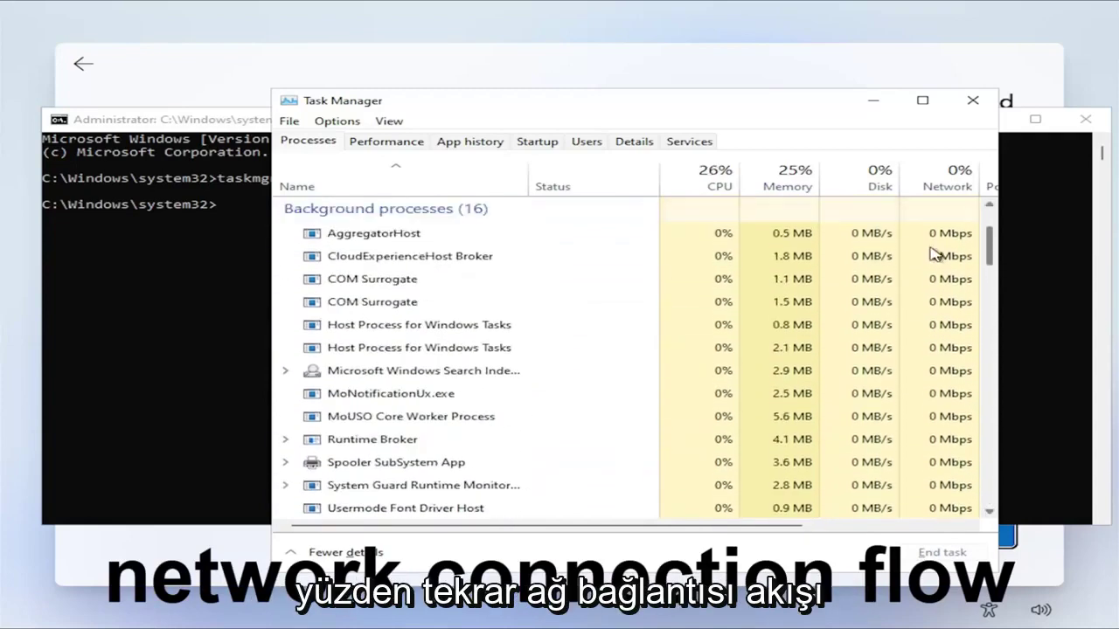
Check actions for a Host Process for Windows Tasks, then close Task Manager
right_click(387, 348)
click(973, 101)
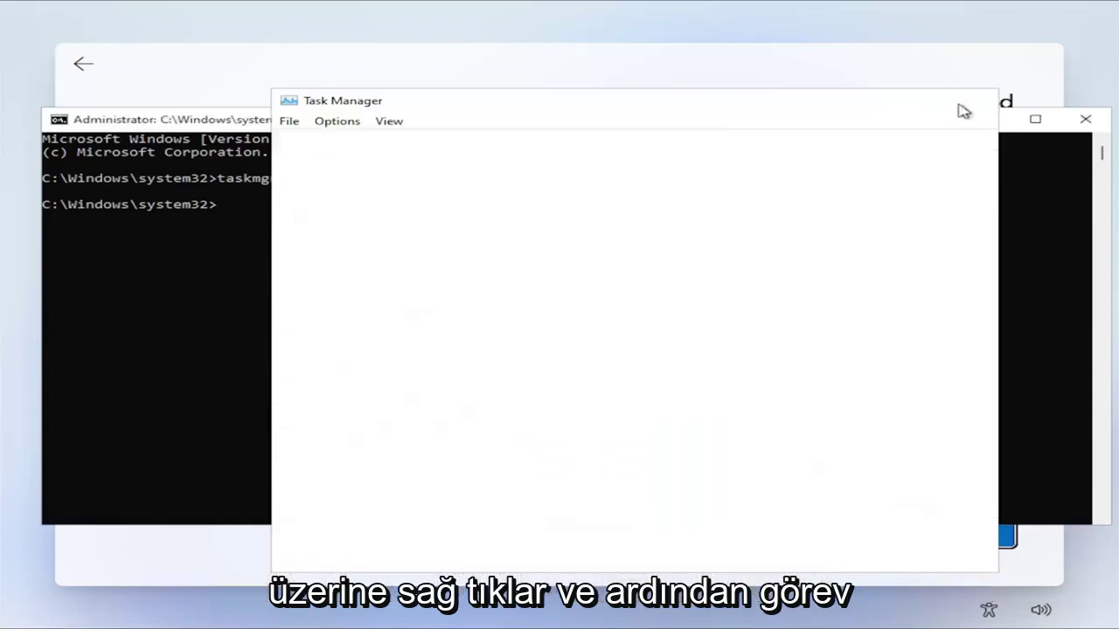
mouse_move(852, 131)
mouse_down()
mouse_move(740, 253)
mouse_move(674, 131)
mouse_move(688, 125)
mouse_up()
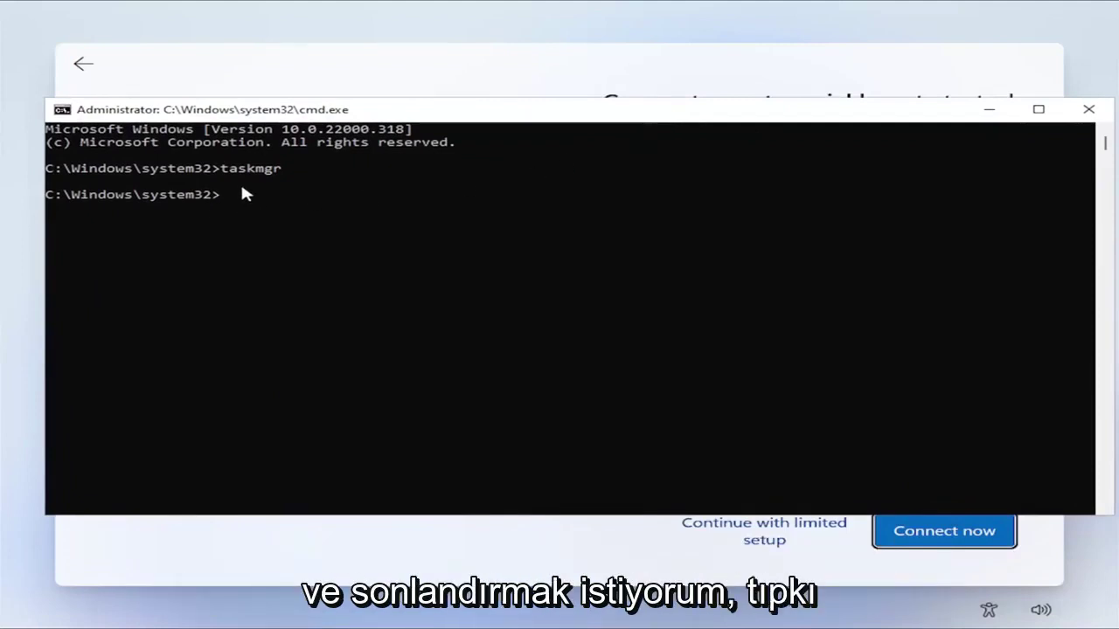
Close the command window, enter a local account name and continue to the password page
click(1087, 112)
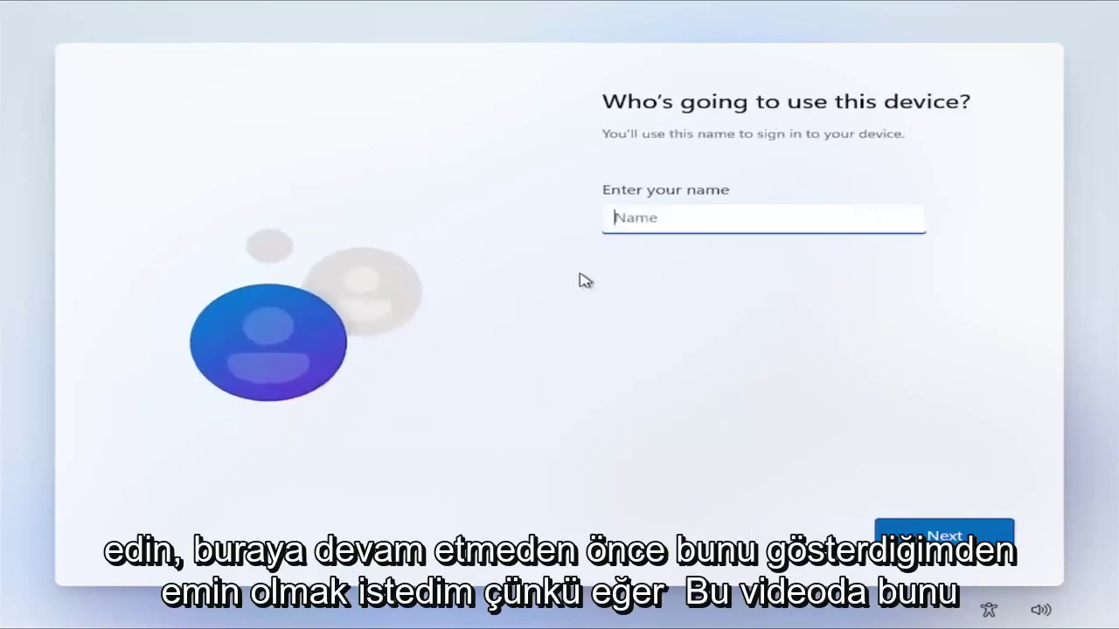
text(MDTde)
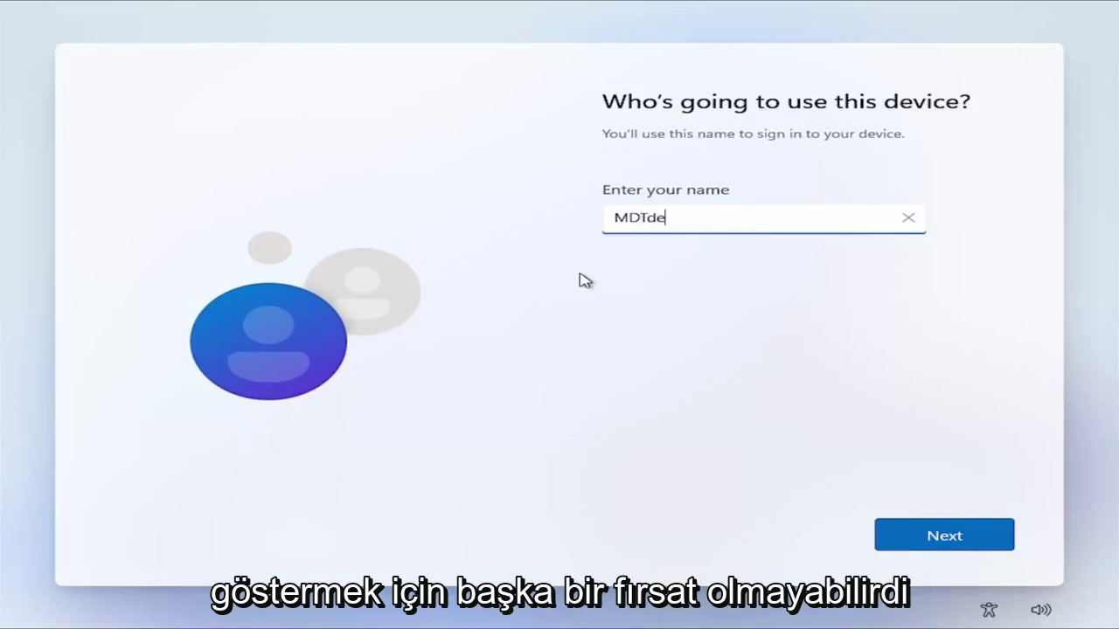
key(BackSpace)
key(BackSpace)
text(echVideos)
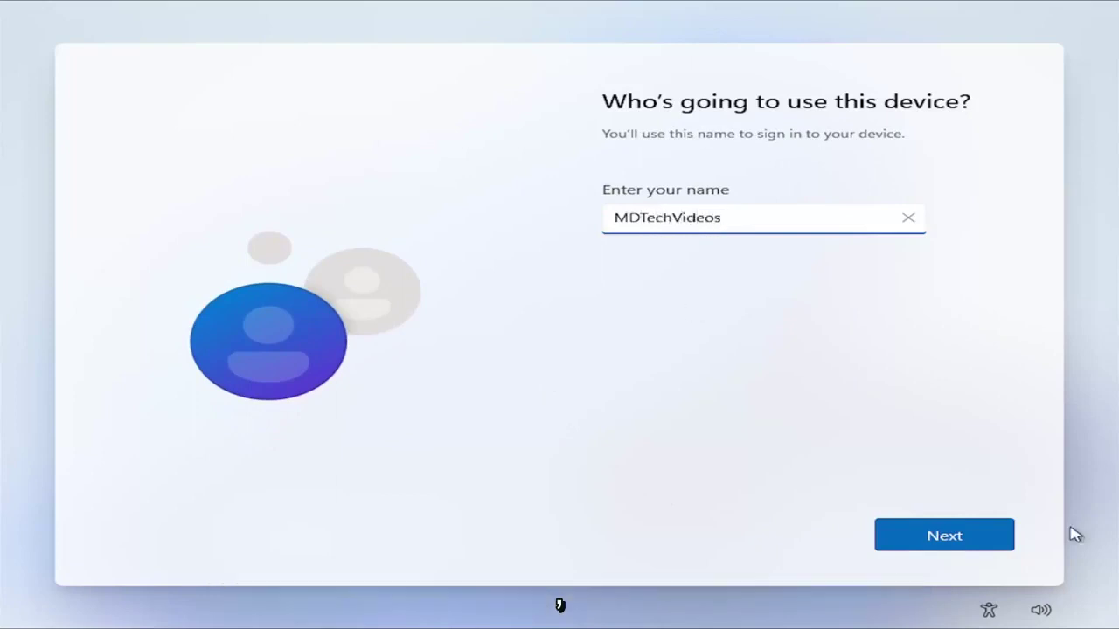
click(978, 537)
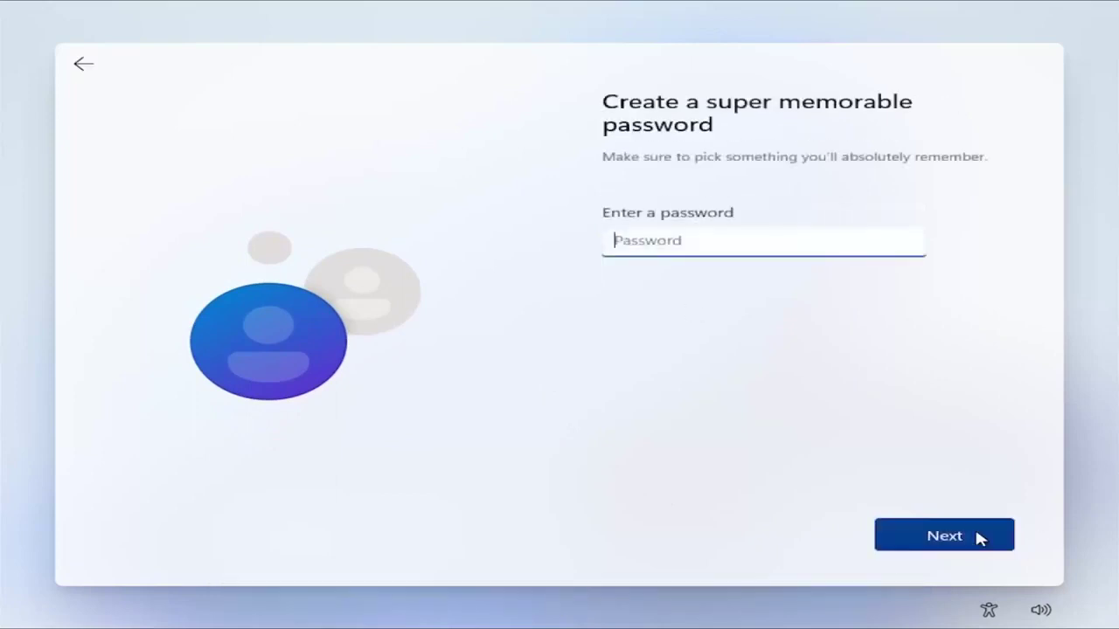
Leave the password blank, turn off Location and Find my device, and set diagnostic data to required only
click(979, 536)
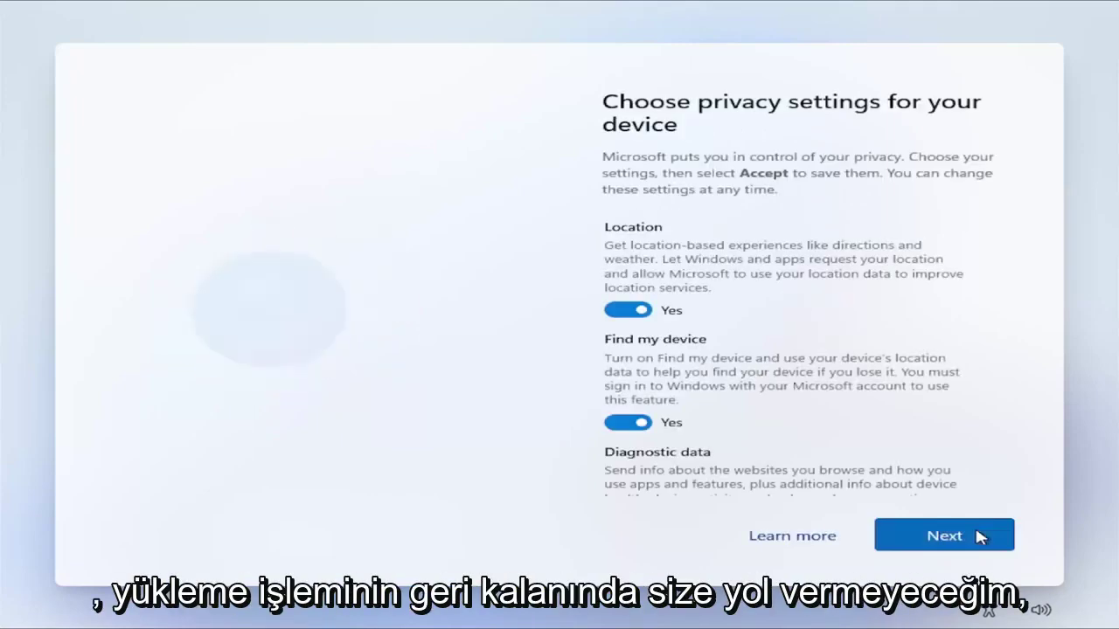
click(627, 309)
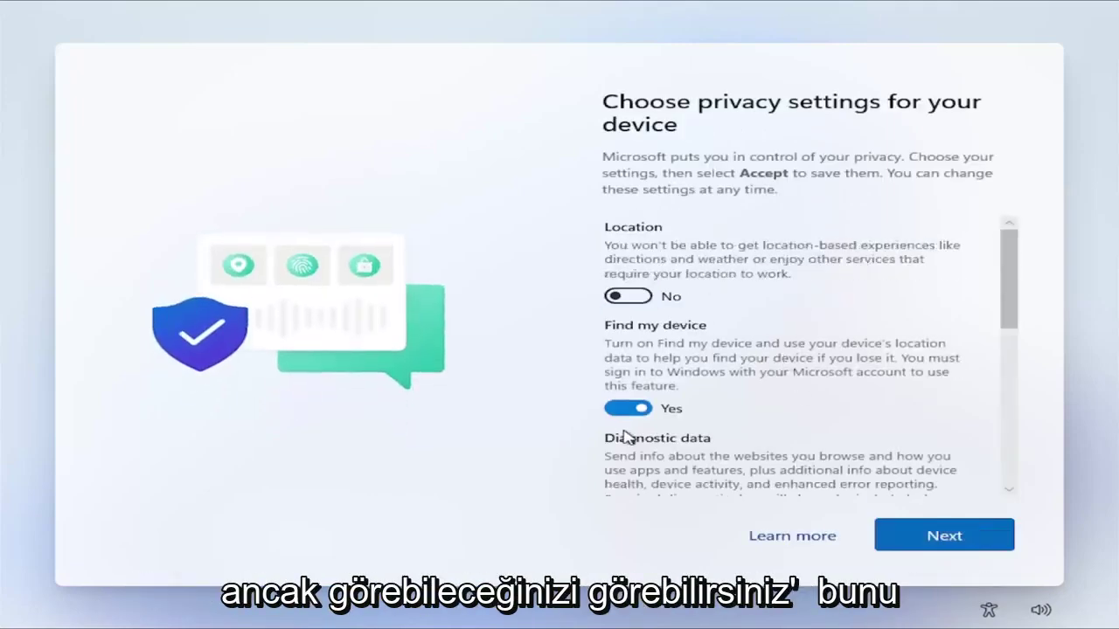
click(627, 408)
scroll(625, 421, down, 3)
click(628, 382)
Turn off Inking & typing, Tailored experiences and the Advertising ID
click(628, 480)
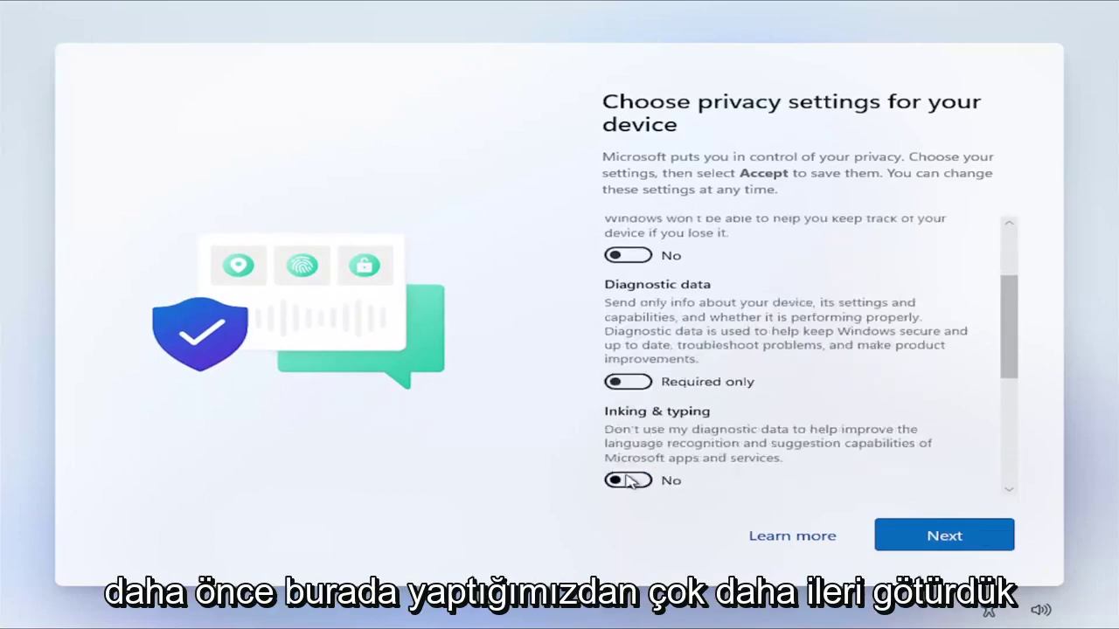
scroll(655, 446, down, 3)
click(627, 426)
scroll(638, 428, down, 2)
scroll(638, 429, down, 1)
click(627, 407)
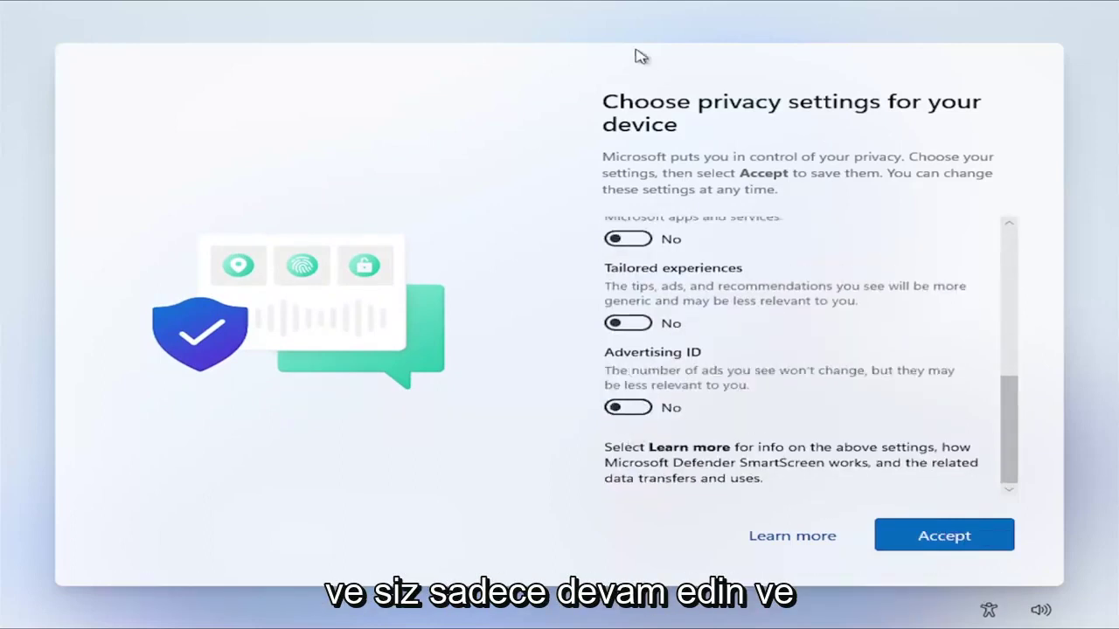